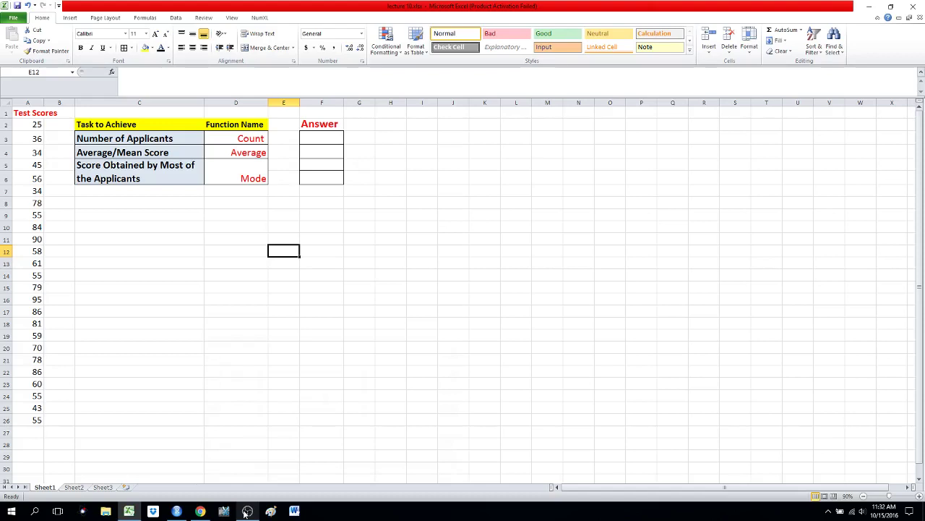
# Examine the Test Scores data in column A and the task list with its Task to Achieve and Function Name headings.
pyautogui.click(31, 111)
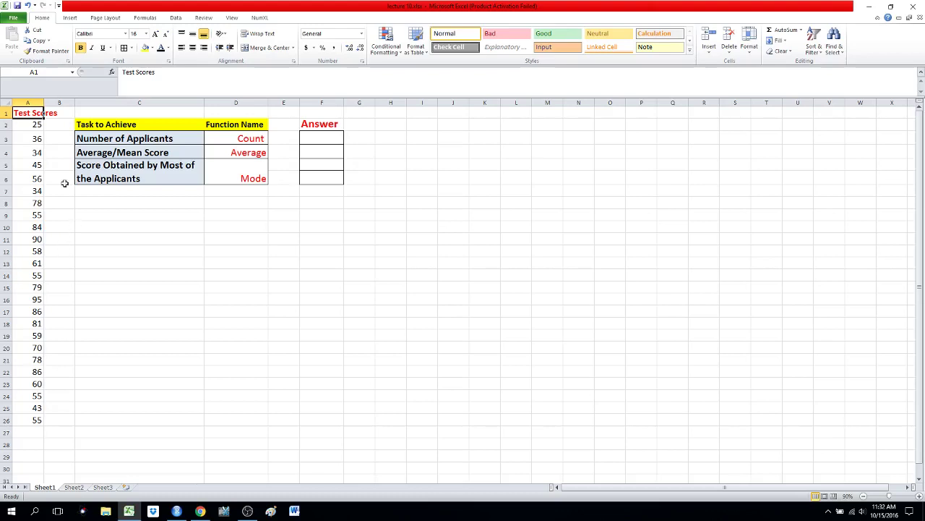
pyautogui.moveTo(34, 113); pyautogui.dragTo(37, 418)
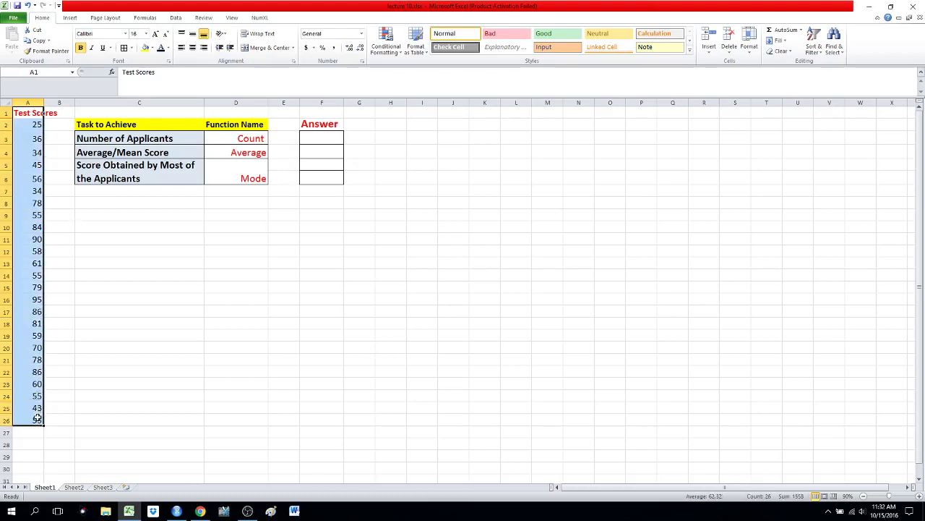
pyautogui.click(115, 296)
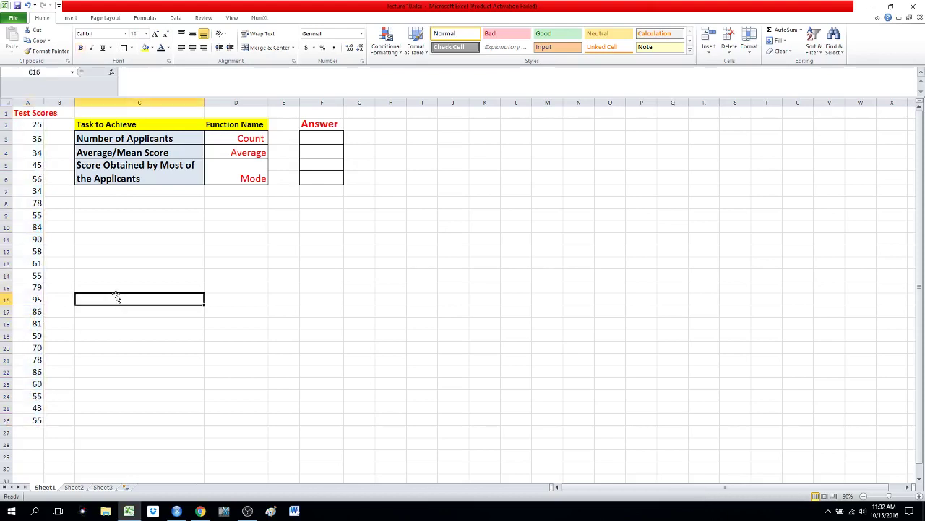
pyautogui.moveTo(128, 124); pyautogui.dragTo(224, 125)
pyautogui.click(121, 125)
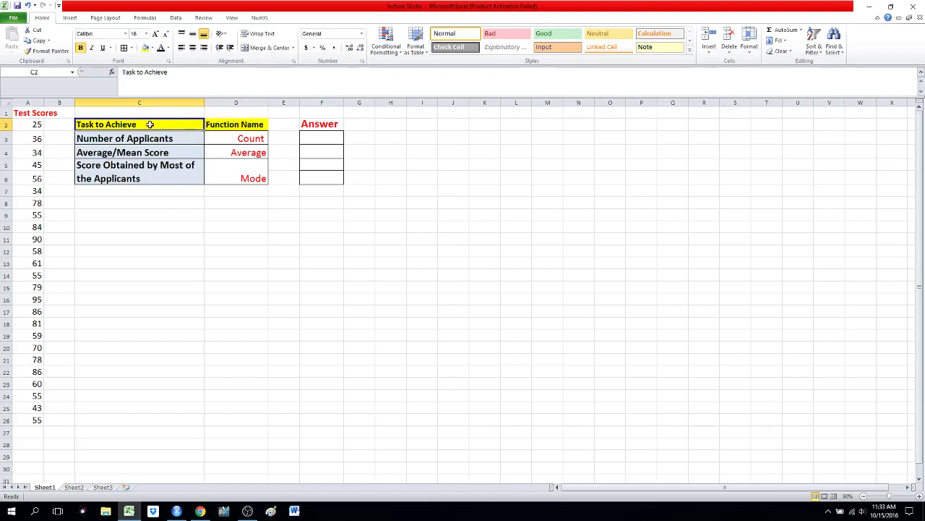
pyautogui.click(160, 225)
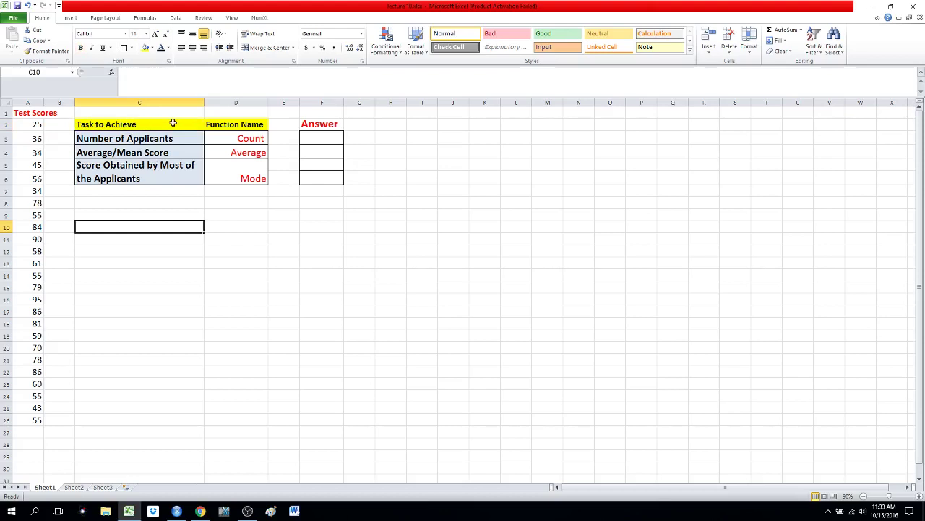
pyautogui.click(239, 126)
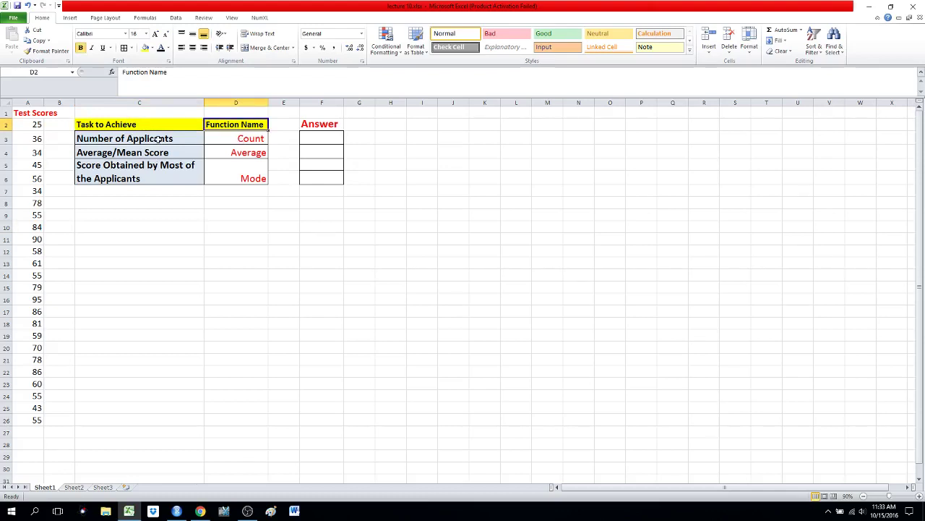
pyautogui.moveTo(113, 124); pyautogui.dragTo(112, 176)
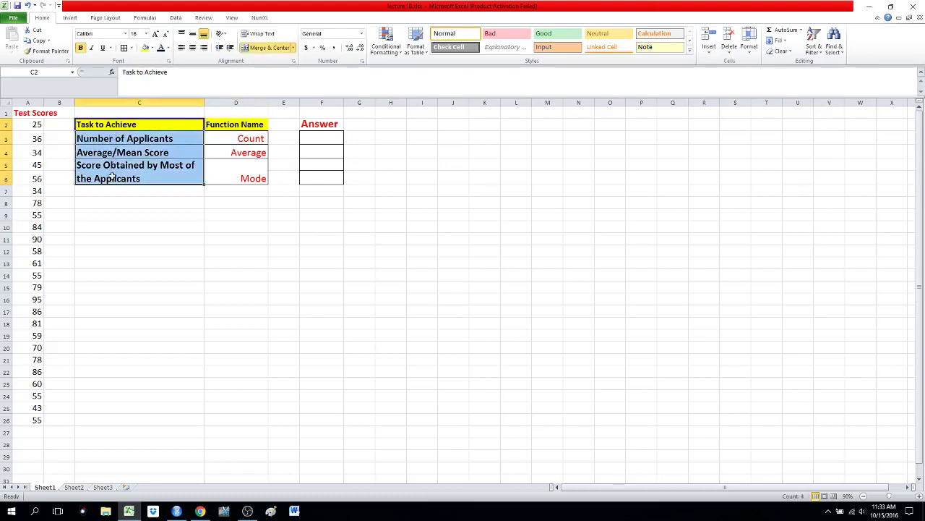
pyautogui.click(123, 225)
# Examine the Function Name and Answer columns of the task table at a larger zoom level.
pyautogui.keyDown('ctrl'); pyautogui.scroll(4, 123, 225); pyautogui.keyUp('ctrl')
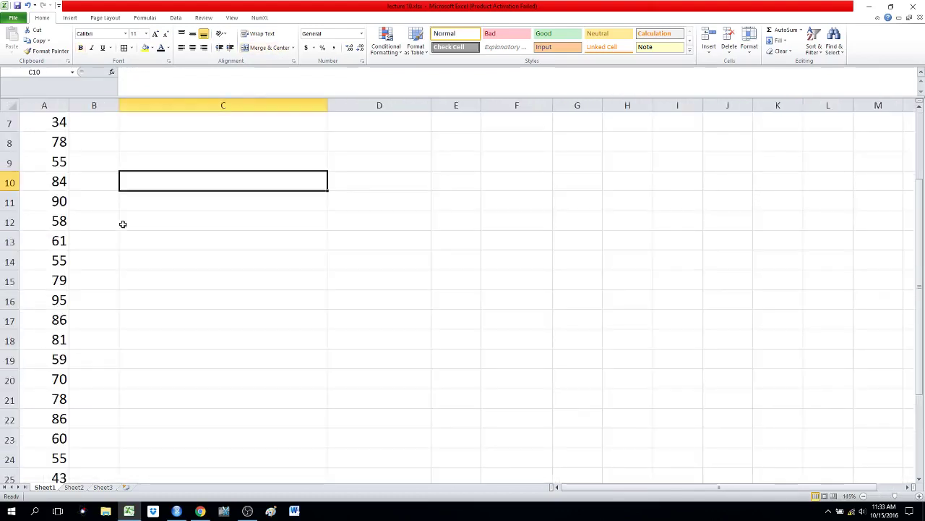
pyautogui.press('Up')
pyautogui.press('Up')
pyautogui.press('Up')
pyautogui.press('Up')
pyautogui.press('Up')
pyautogui.press('Up')
pyautogui.press('Up')
pyautogui.press('Up')
pyautogui.press('Up')
pyautogui.keyDown('ctrl'); pyautogui.scroll(-1, 123, 225); pyautogui.keyUp('ctrl')
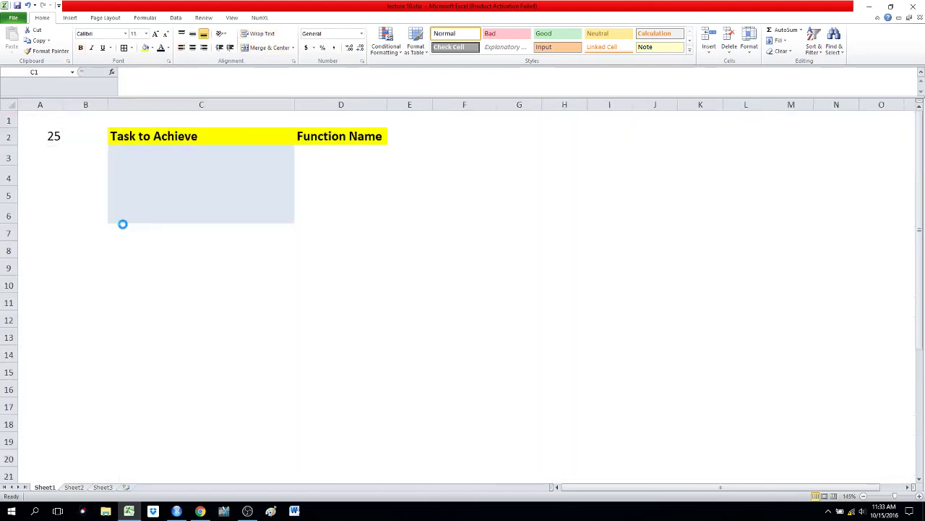
pyautogui.keyDown('ctrl'); pyautogui.scroll(-1, 122, 226); pyautogui.keyUp('ctrl')
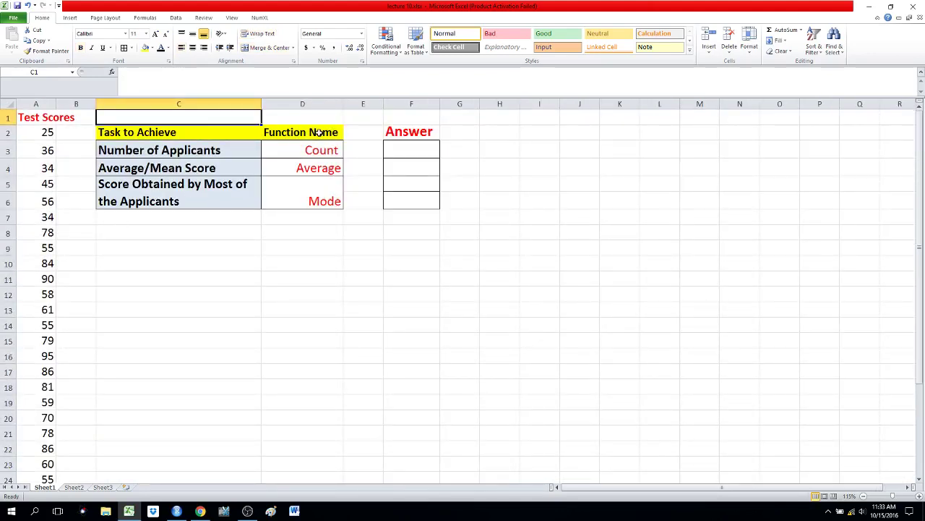
pyautogui.moveTo(319, 131); pyautogui.dragTo(317, 195)
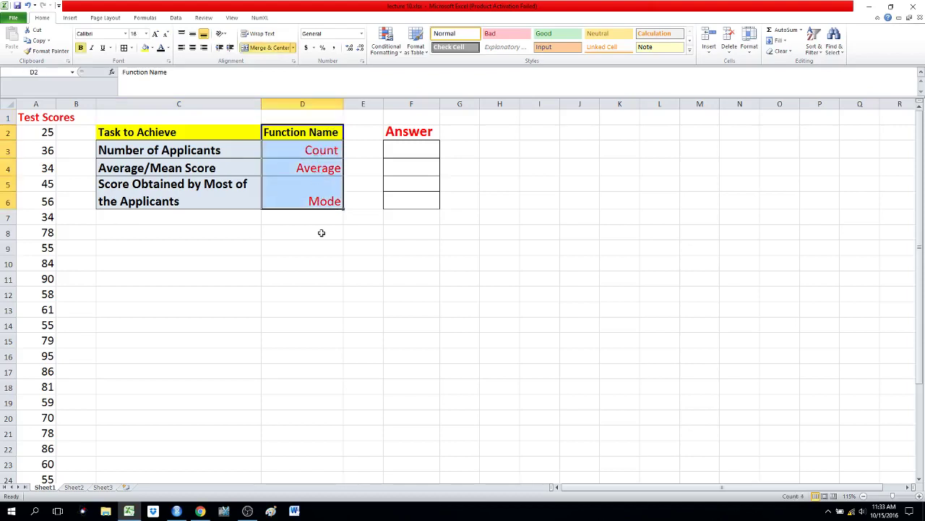
pyautogui.click(321, 232)
pyautogui.moveTo(407, 131); pyautogui.dragTo(422, 194)
pyautogui.click(424, 259)
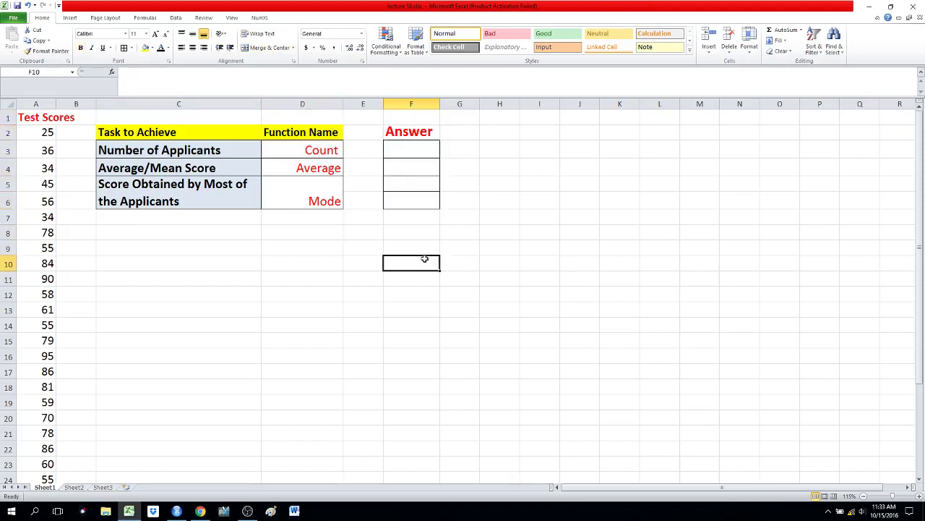
pyautogui.scroll(-1, 425, 258)
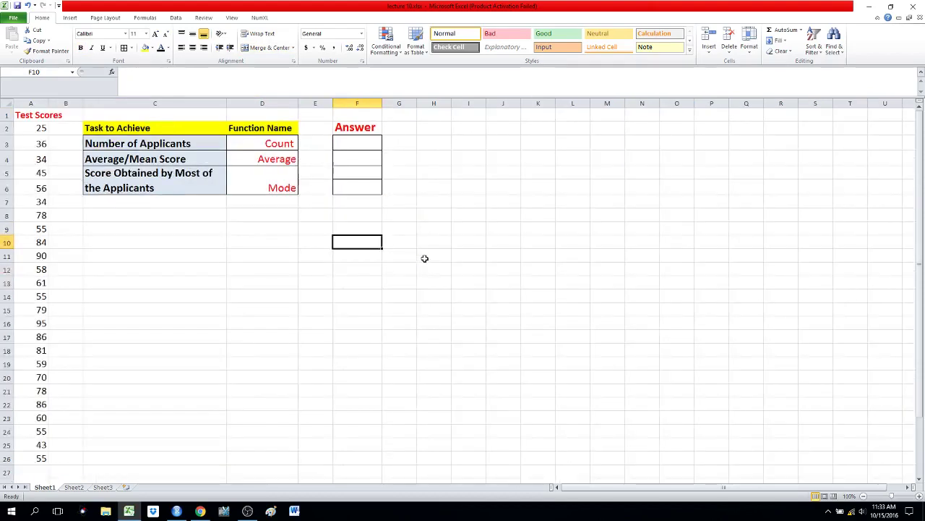
# Count the applicants in cell F3 with the formula =COUNT(A2:A26).
pyautogui.click(157, 143)
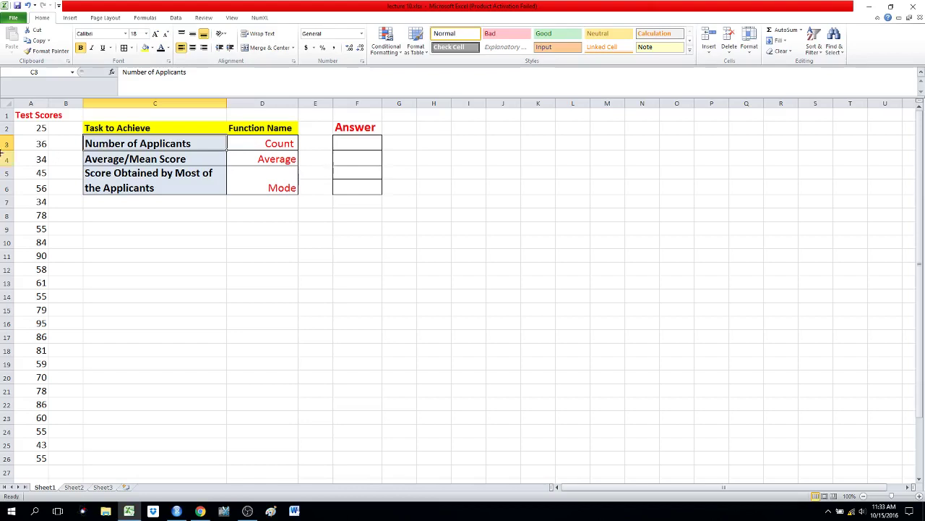
pyautogui.moveTo(38, 116); pyautogui.dragTo(29, 459)
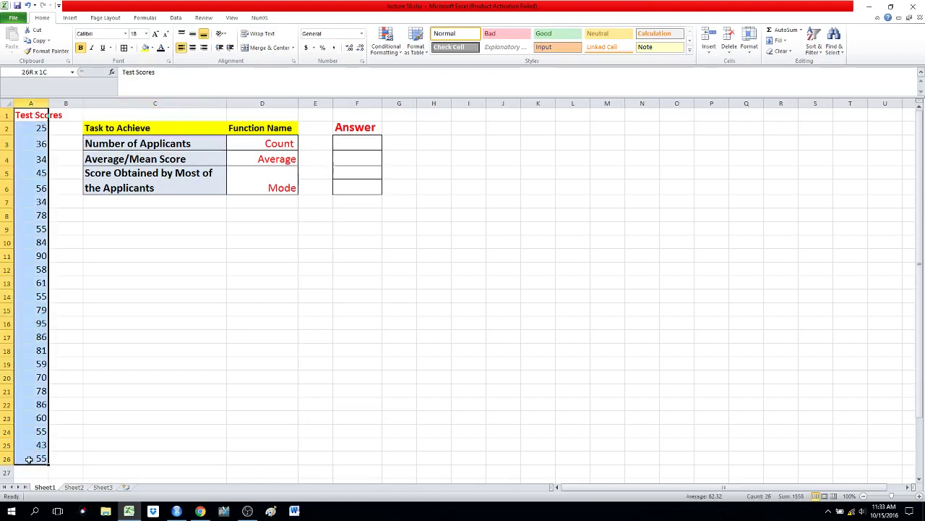
pyautogui.click(84, 444)
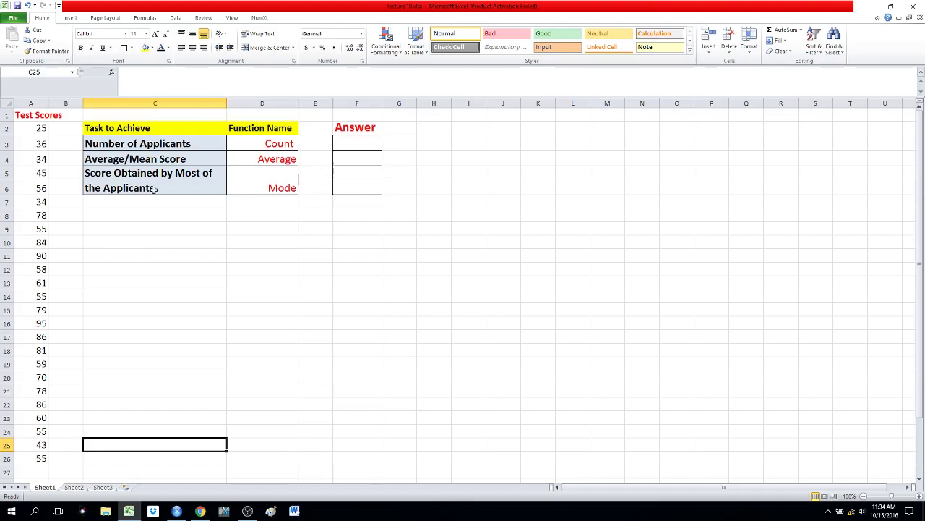
pyautogui.click(275, 145)
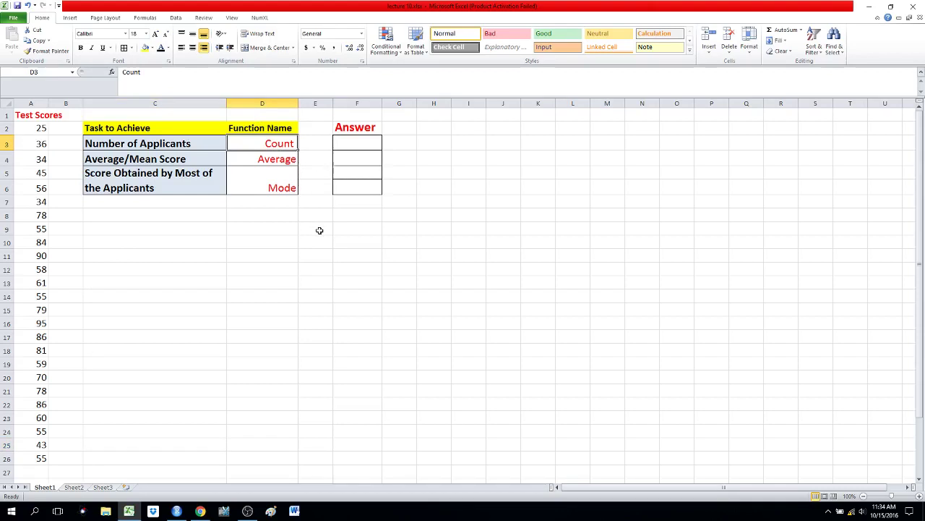
pyautogui.click(362, 141)
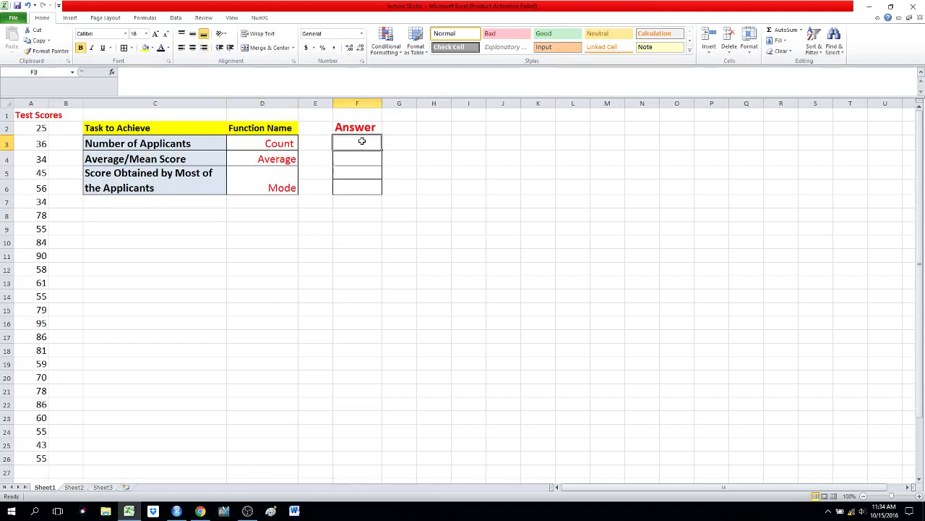
pyautogui.write('=')
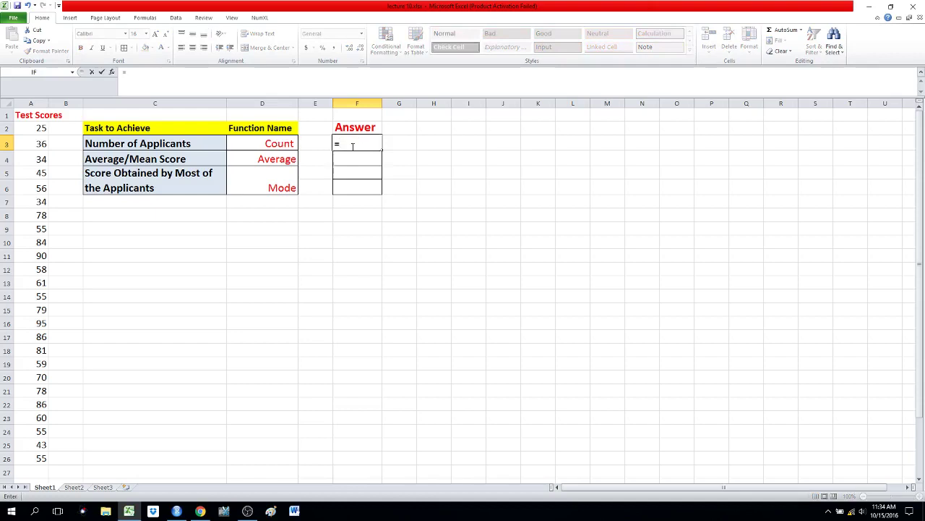
pyautogui.write('coun')
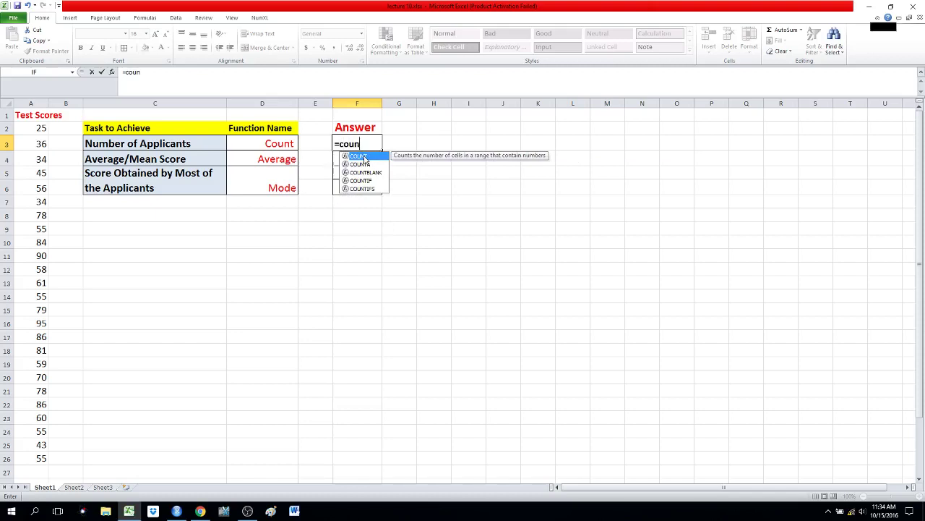
pyautogui.doubleClick(365, 158)
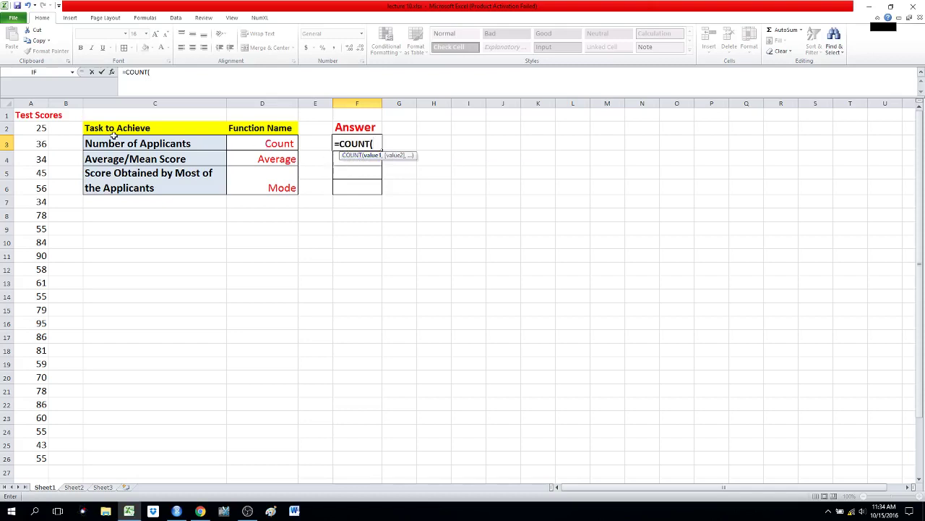
pyautogui.click(31, 127)
pyautogui.moveTo(31, 127); pyautogui.dragTo(36, 457)
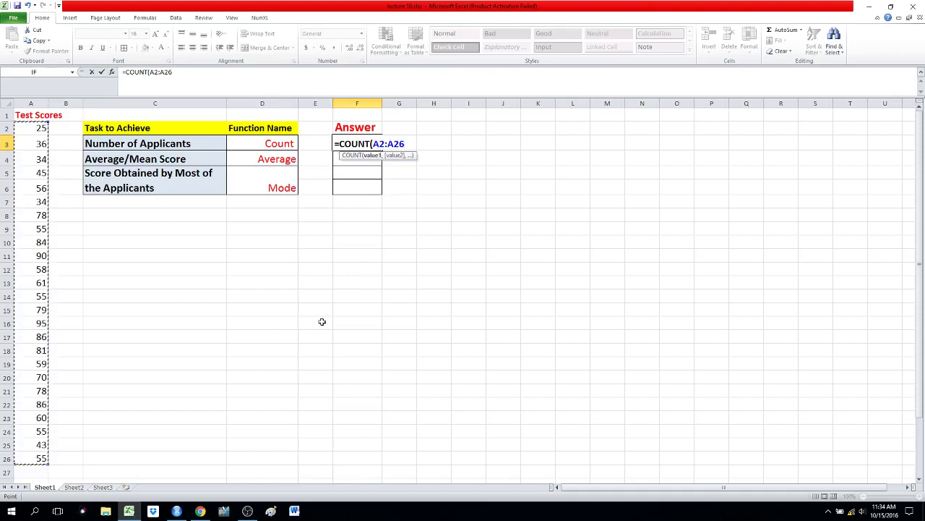
pyautogui.write(')')
pyautogui.press('Return')
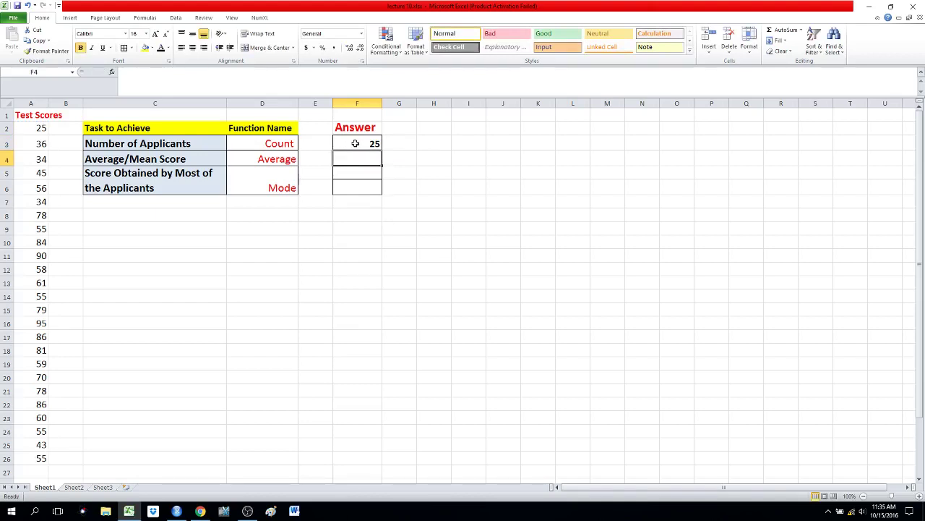
pyautogui.click(355, 142)
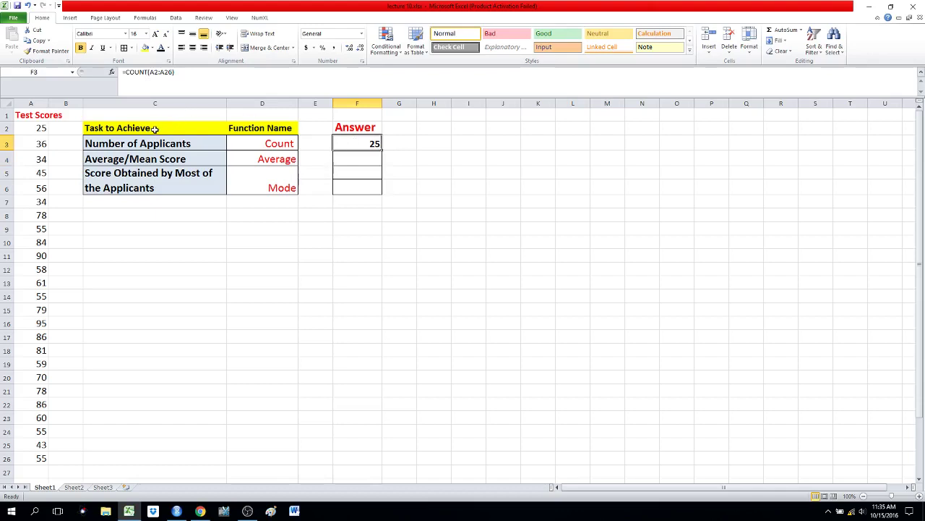
# Calculate the average test score in cell F4 with the formula =AVERAGE(A2:A26).
pyautogui.moveTo(154, 128); pyautogui.dragTo(145, 189)
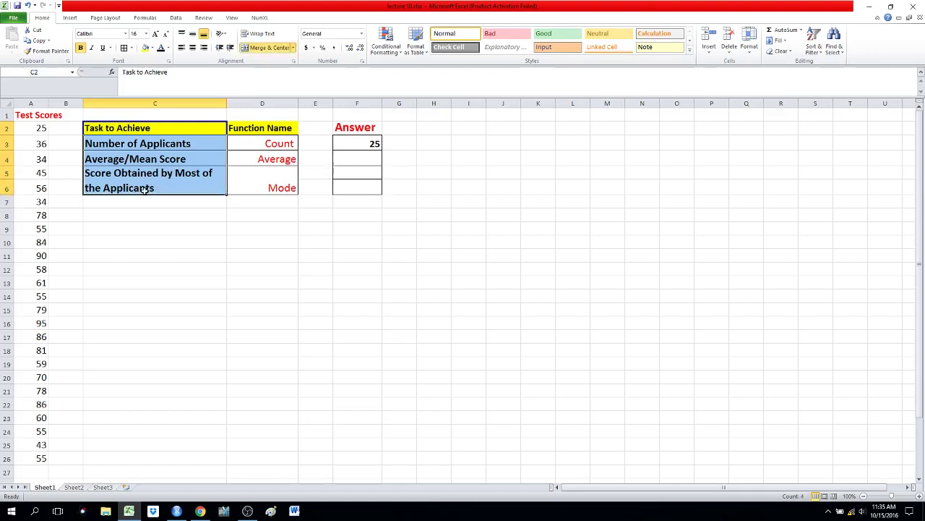
pyautogui.click(137, 160)
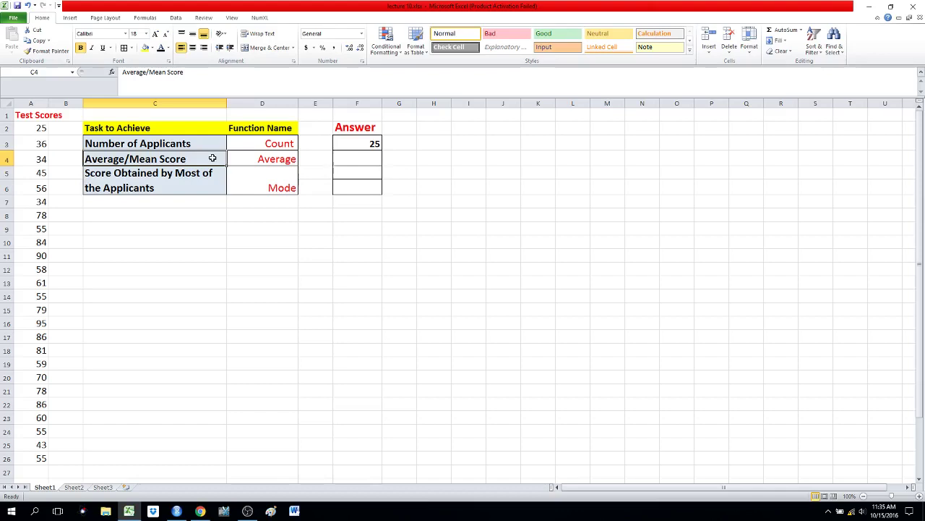
pyautogui.click(278, 158)
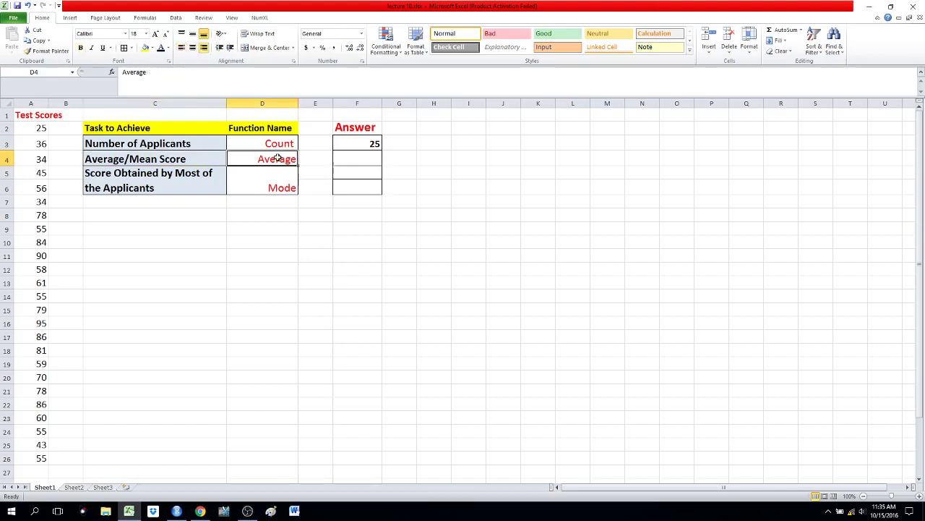
pyautogui.click(355, 160)
pyautogui.write('=')
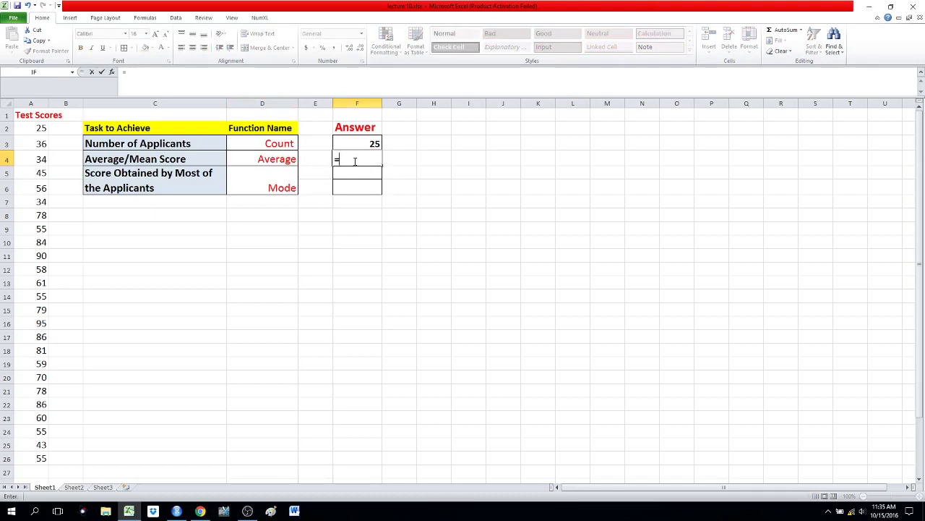
pyautogui.write('avera')
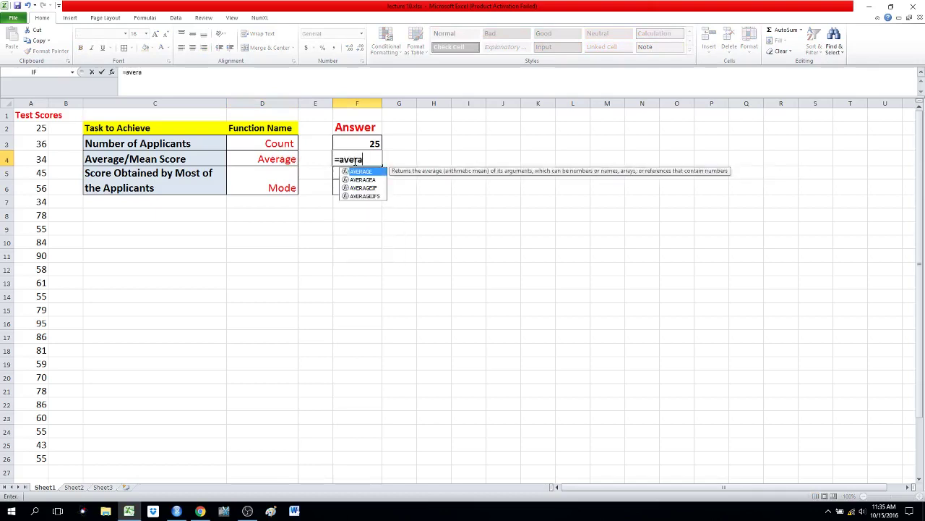
pyautogui.write('ge')
pyautogui.doubleClick(361, 171)
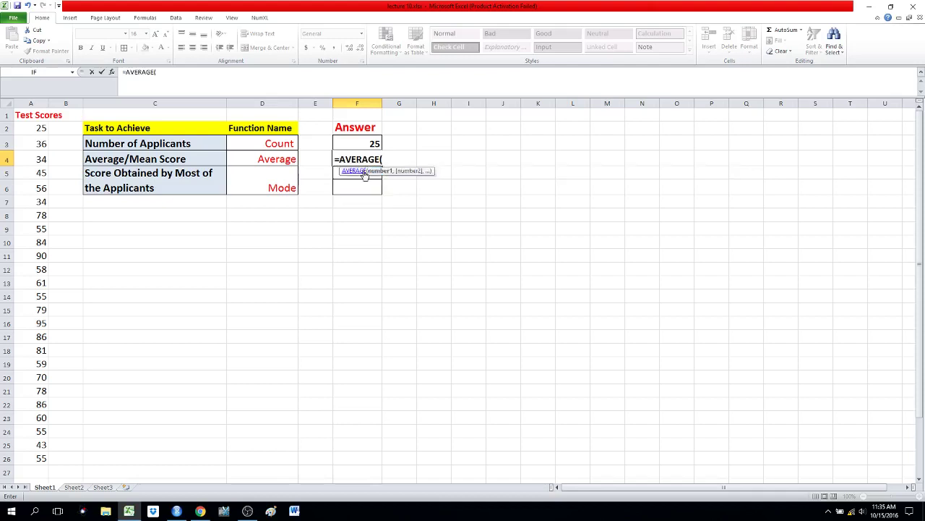
pyautogui.moveTo(43, 128); pyautogui.dragTo(29, 451)
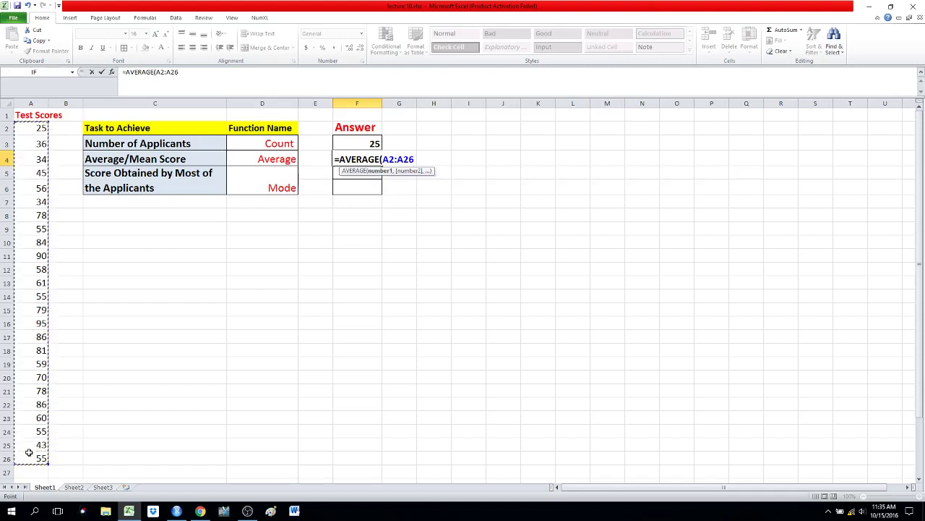
pyautogui.write(')')
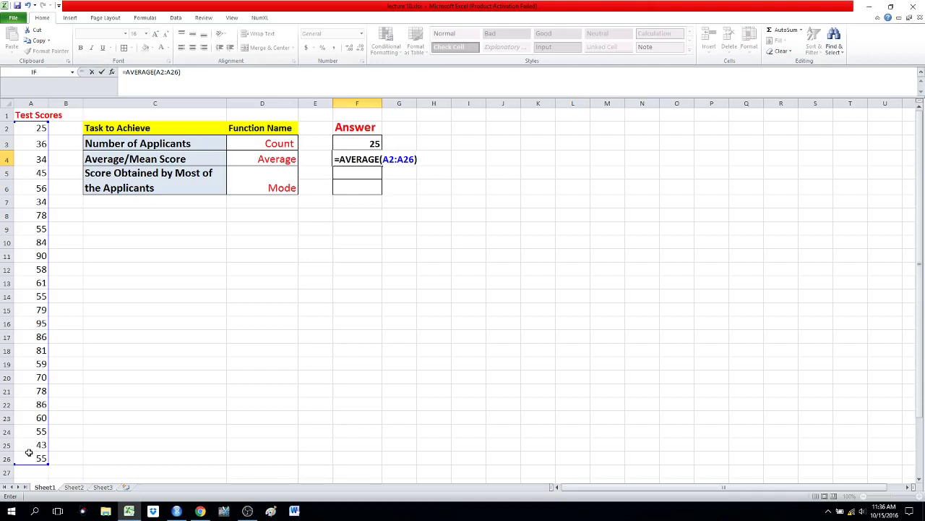
pyautogui.press('Return')
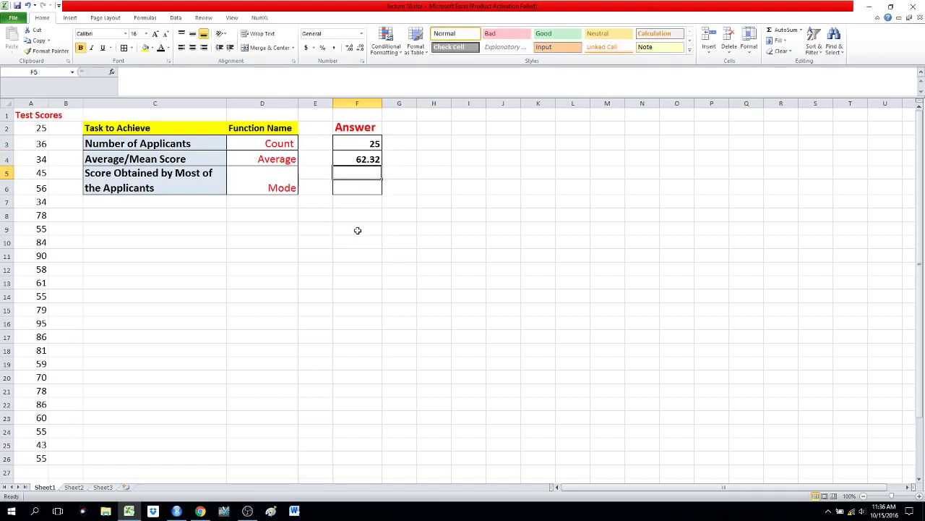
# Find the score obtained by most of the applicants in cell F6 with the formula =MODE(A2:A26).
pyautogui.click(363, 189)
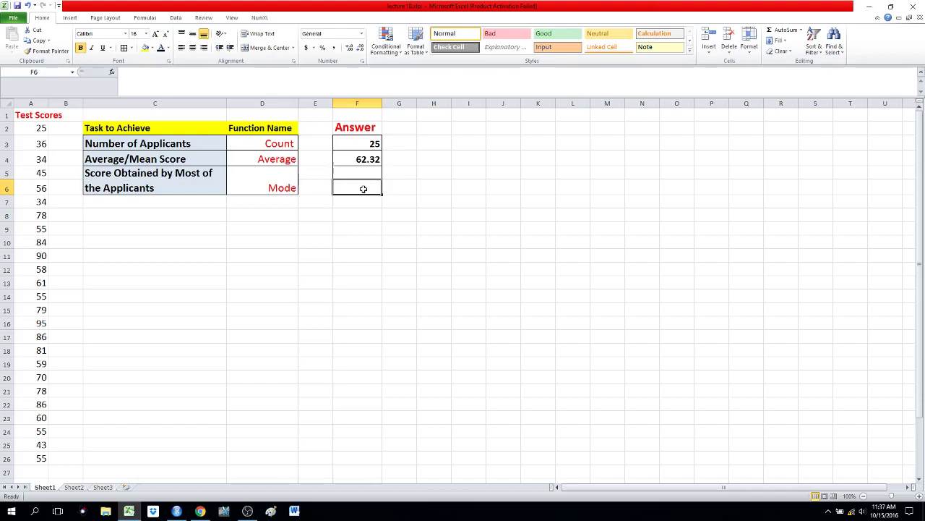
pyautogui.write('=m')
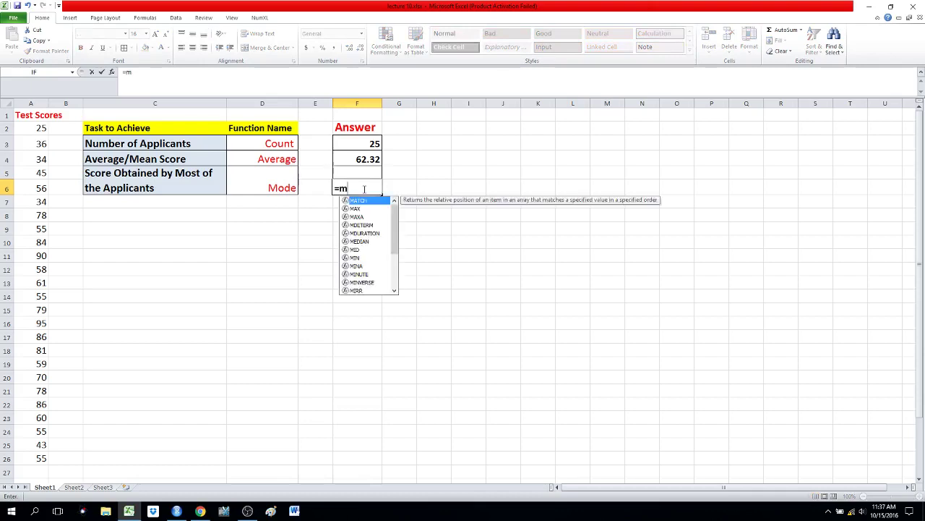
pyautogui.write('ode')
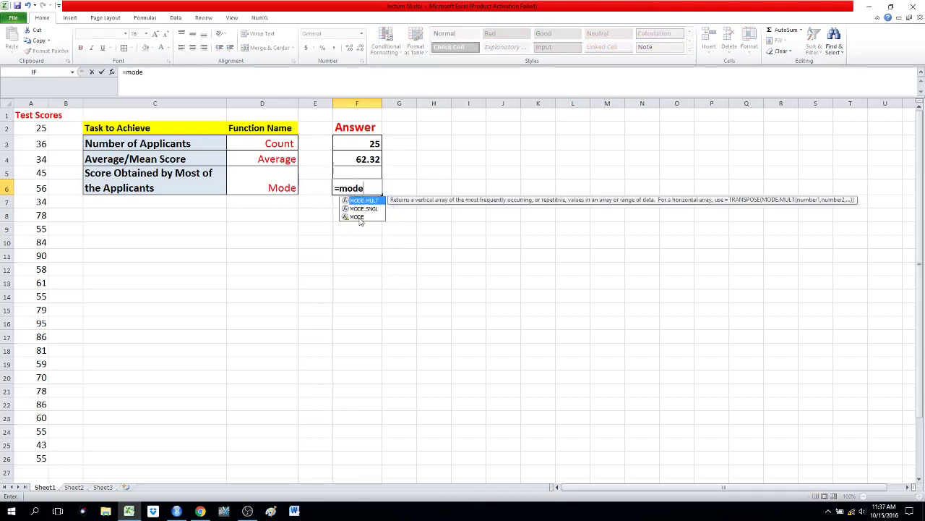
pyautogui.doubleClick(357, 217)
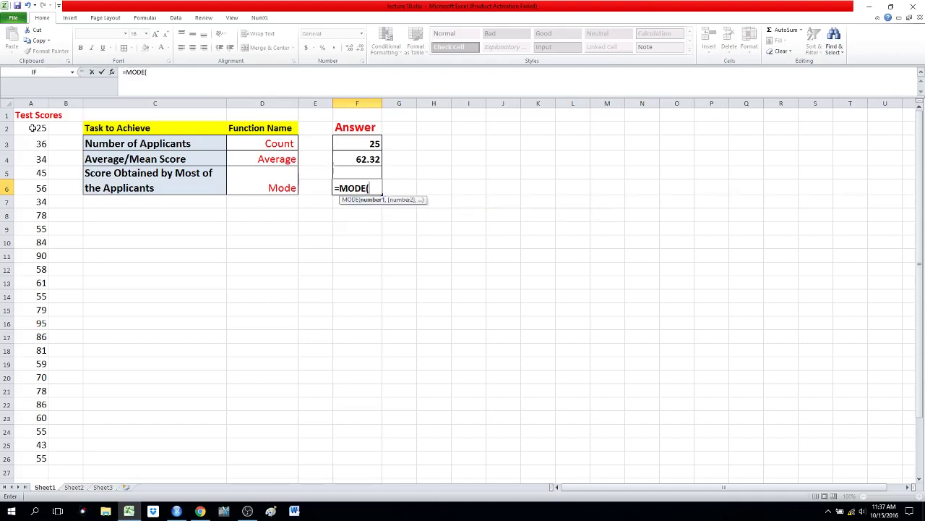
pyautogui.moveTo(33, 128); pyautogui.dragTo(33, 465)
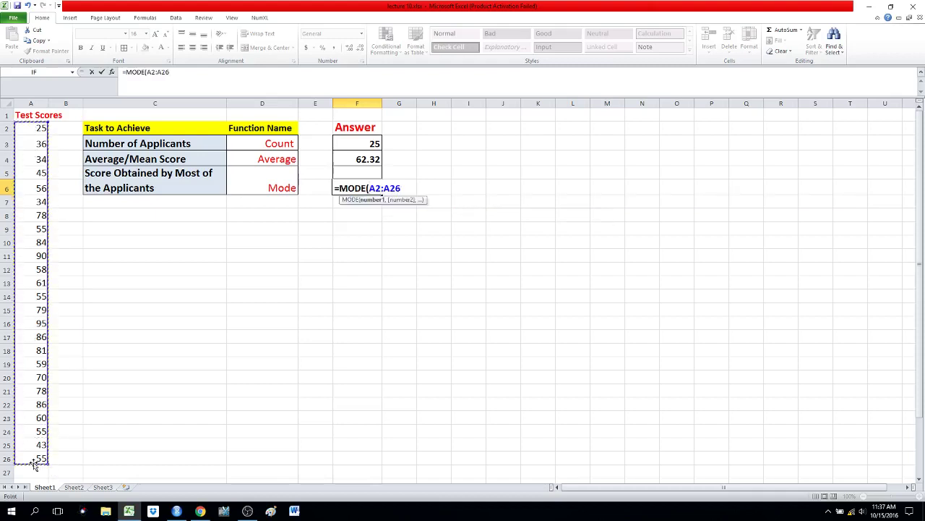
pyautogui.press('Return')
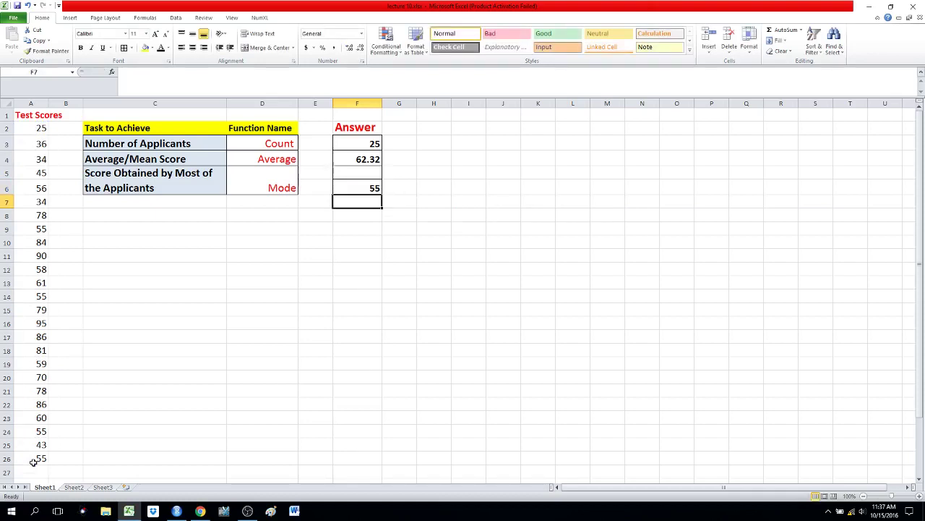
# Check the test scores in A2:A26 for the cells where the most frequent score occurs, down to A24 and A26.
pyautogui.moveTo(25, 128); pyautogui.dragTo(42, 457)
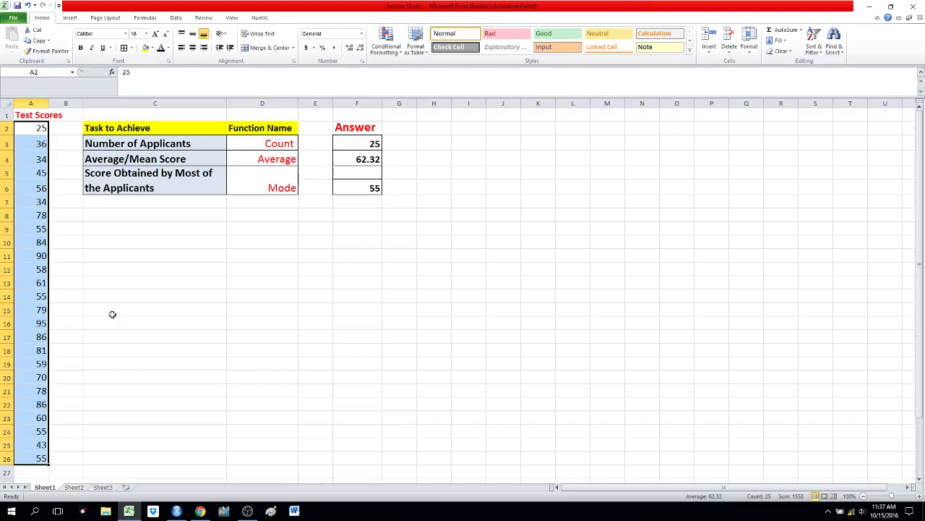
pyautogui.click(44, 229)
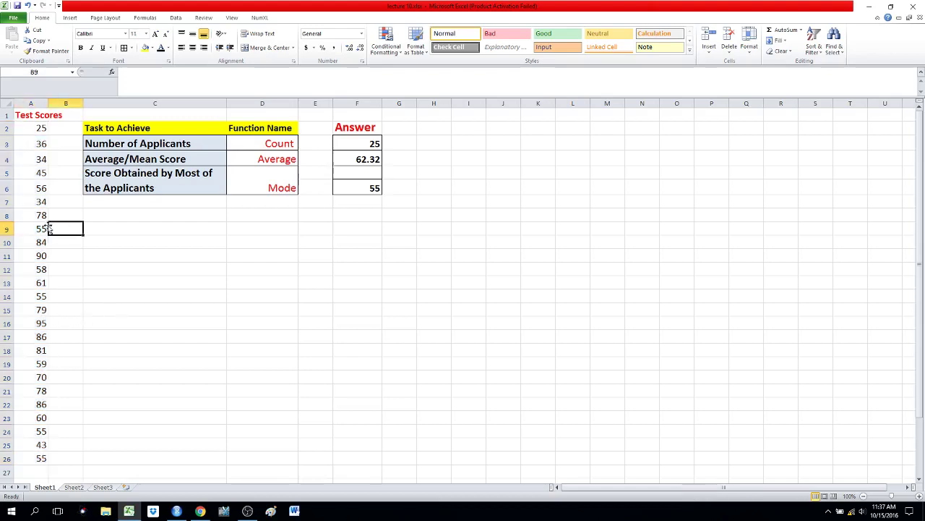
pyautogui.click(32, 433)
pyautogui.click(33, 460)
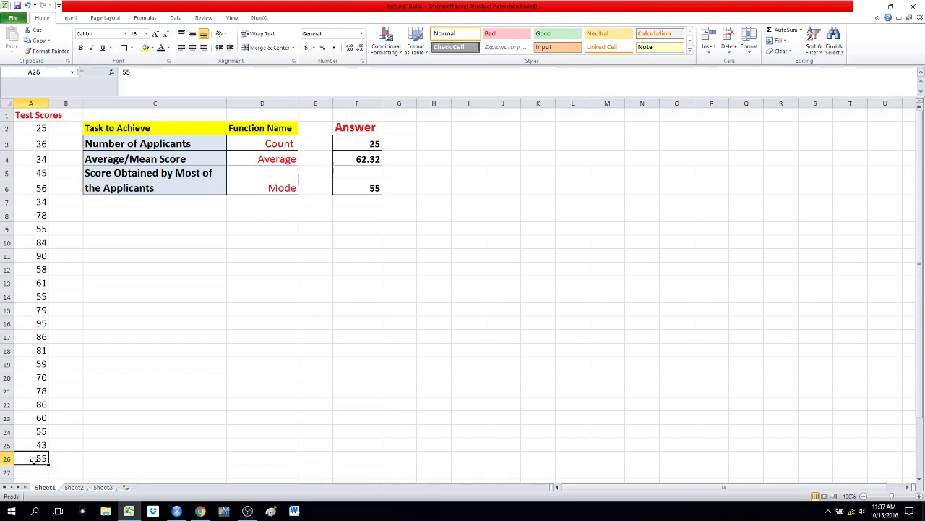
pyautogui.click(324, 362)
pyautogui.click(247, 510)
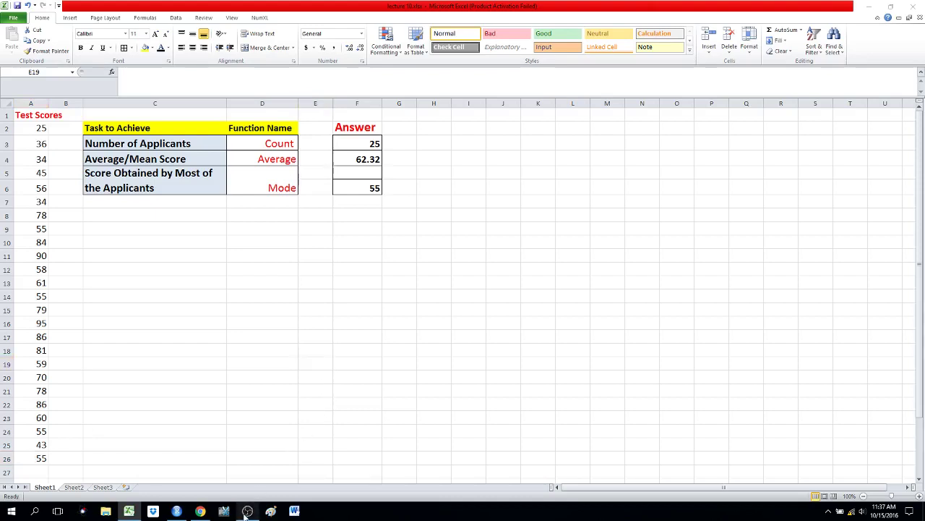